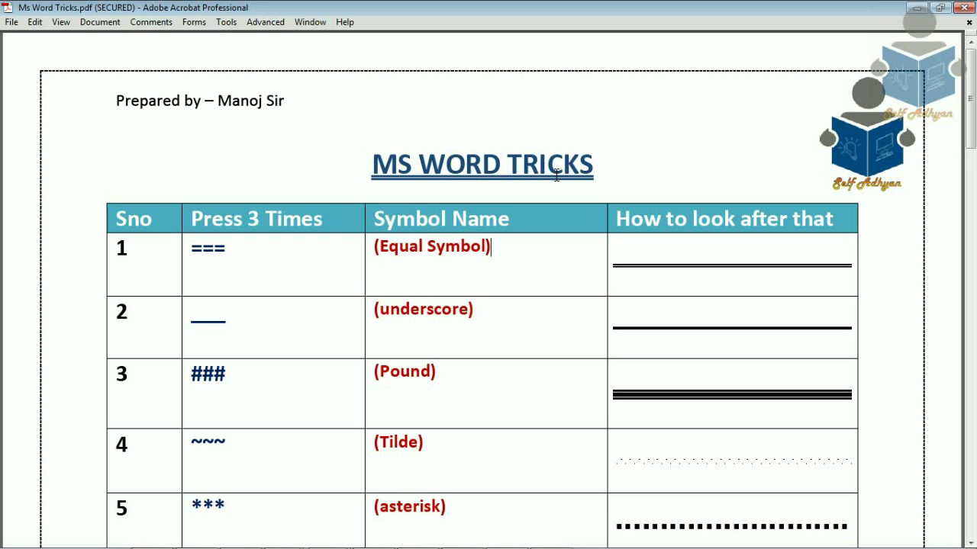
# Highlight the Press 3 Times and Symbol Name headings, then the === and underscore shortcuts in rows 1–2
pyautogui.scroll(-2, 473, 403)
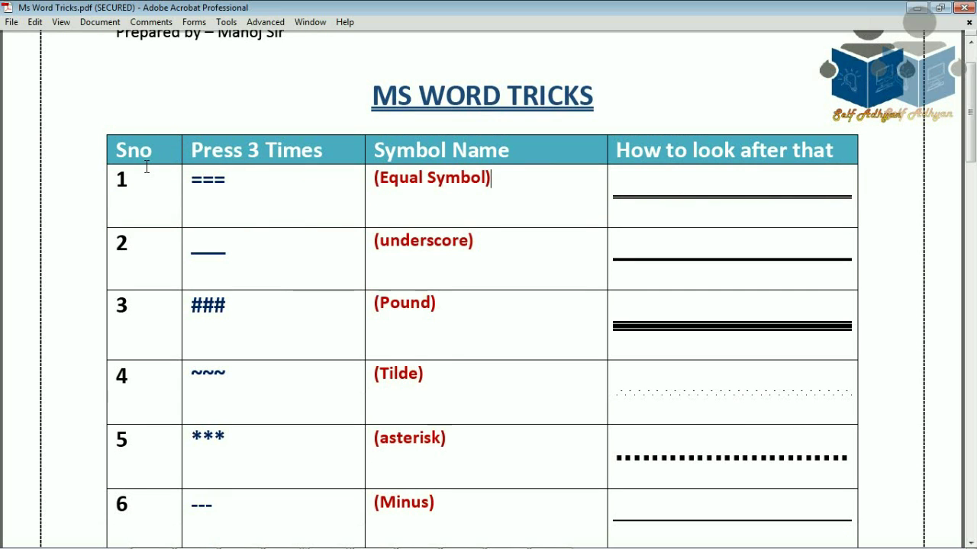
pyautogui.moveTo(191, 155); pyautogui.dragTo(323, 158)
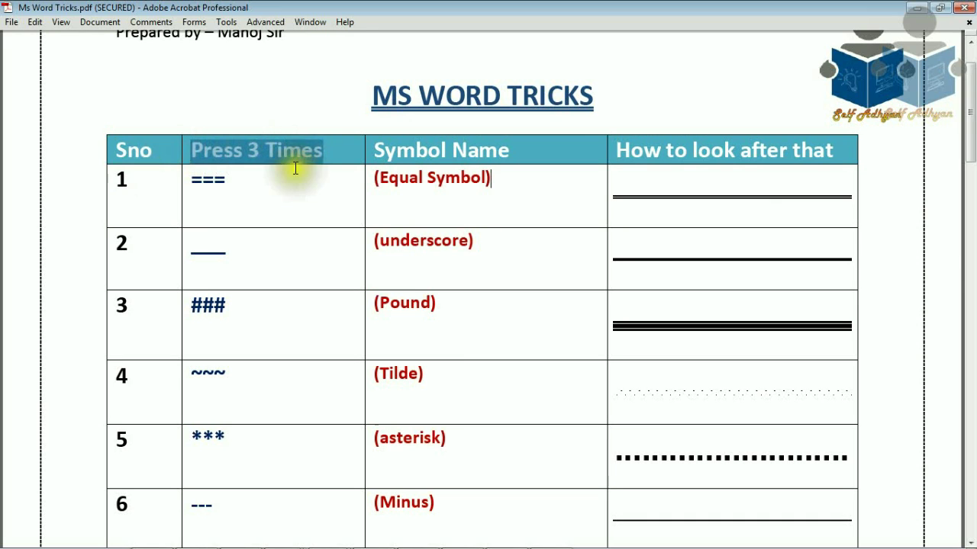
pyautogui.moveTo(226, 182); pyautogui.dragTo(191, 181)
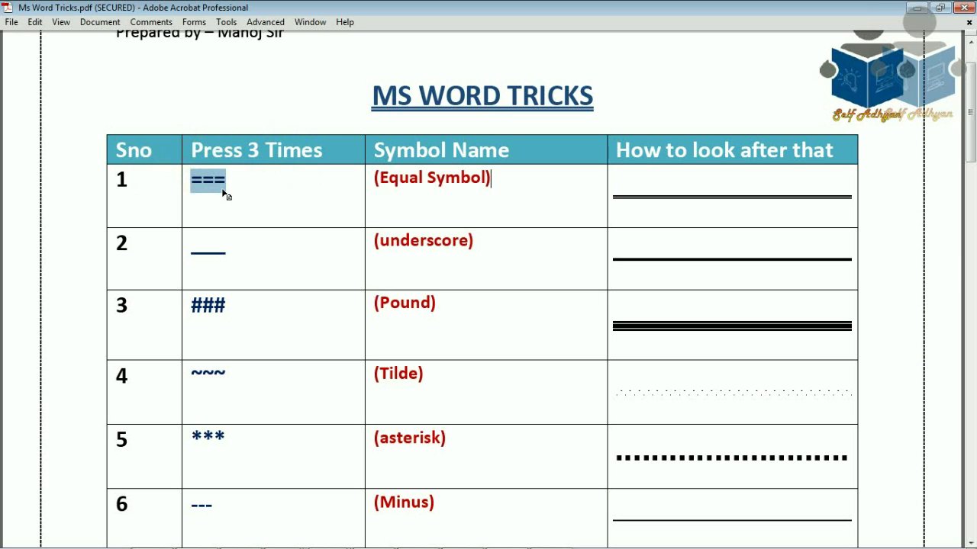
pyautogui.click(244, 199)
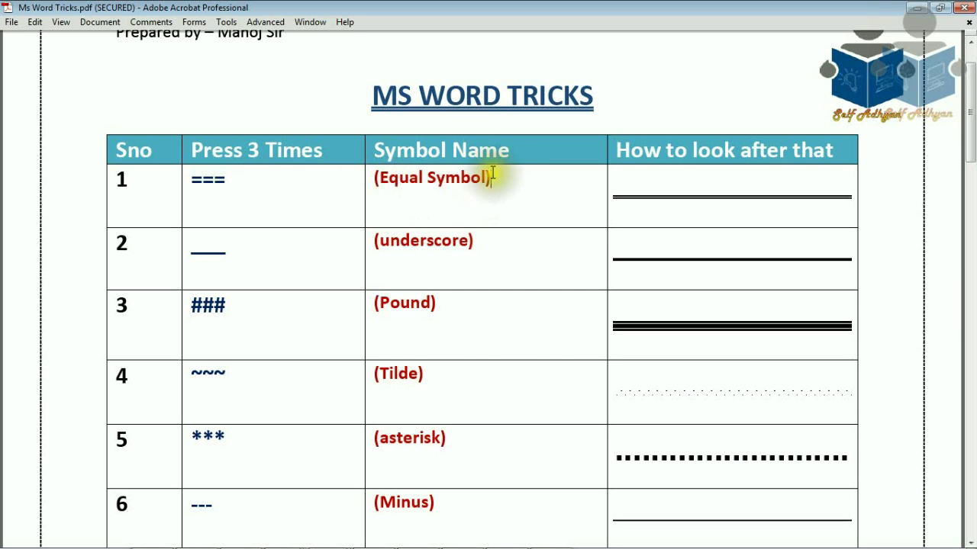
pyautogui.moveTo(510, 151); pyautogui.dragTo(392, 157)
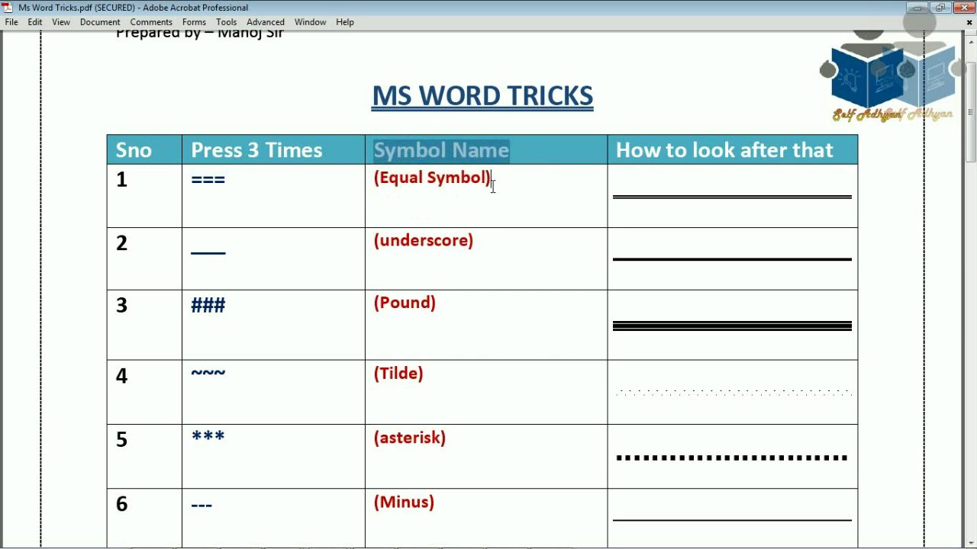
pyautogui.moveTo(231, 180); pyautogui.dragTo(183, 184)
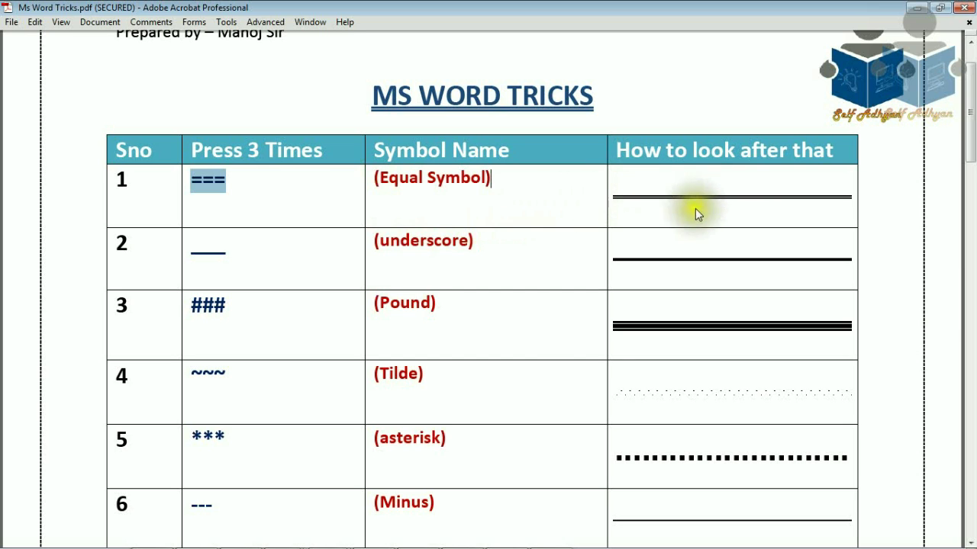
pyautogui.click(668, 204)
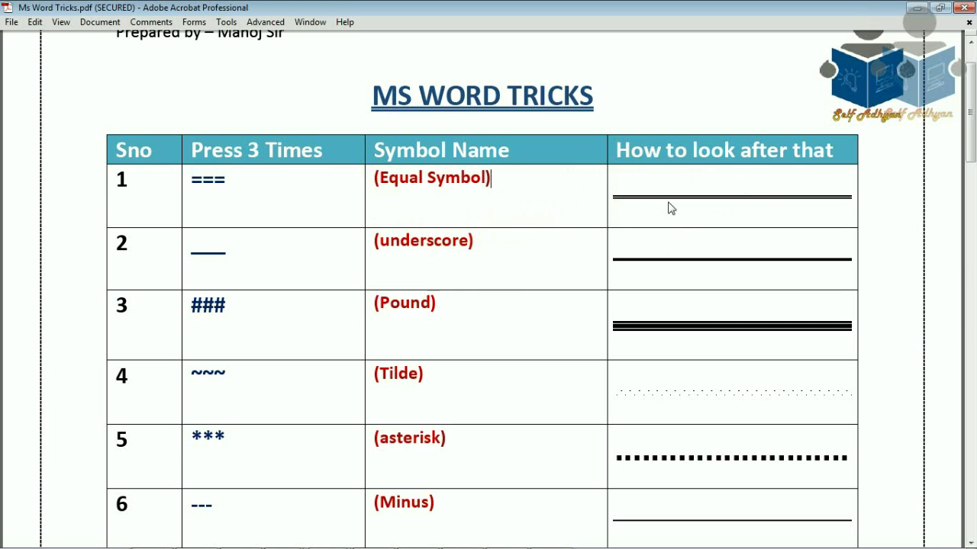
pyautogui.moveTo(230, 255); pyautogui.dragTo(175, 255)
pyautogui.click(218, 255)
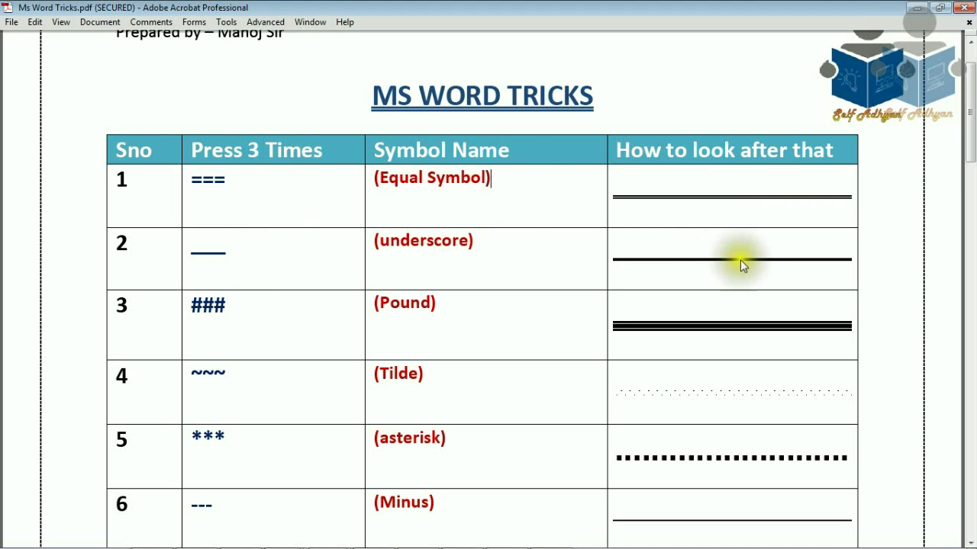
# Highlight the ###, ~~~ and --- shortcuts in rows 3, 4 and 6
pyautogui.scroll(-2, 753, 270)
pyautogui.scroll(-1, 754, 271)
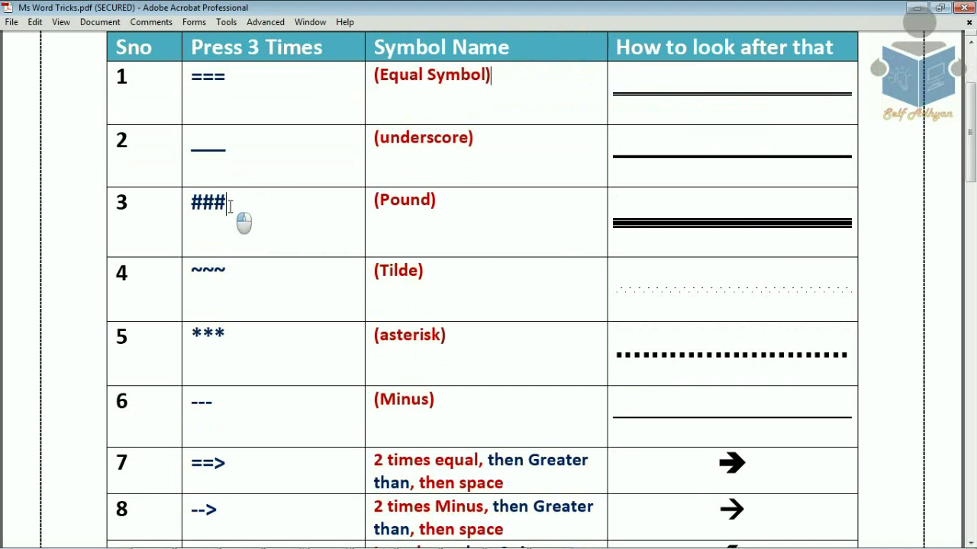
pyautogui.moveTo(244, 220); pyautogui.dragTo(203, 220)
pyautogui.click(446, 204)
pyautogui.click(218, 272)
pyautogui.moveTo(227, 271); pyautogui.dragTo(181, 270)
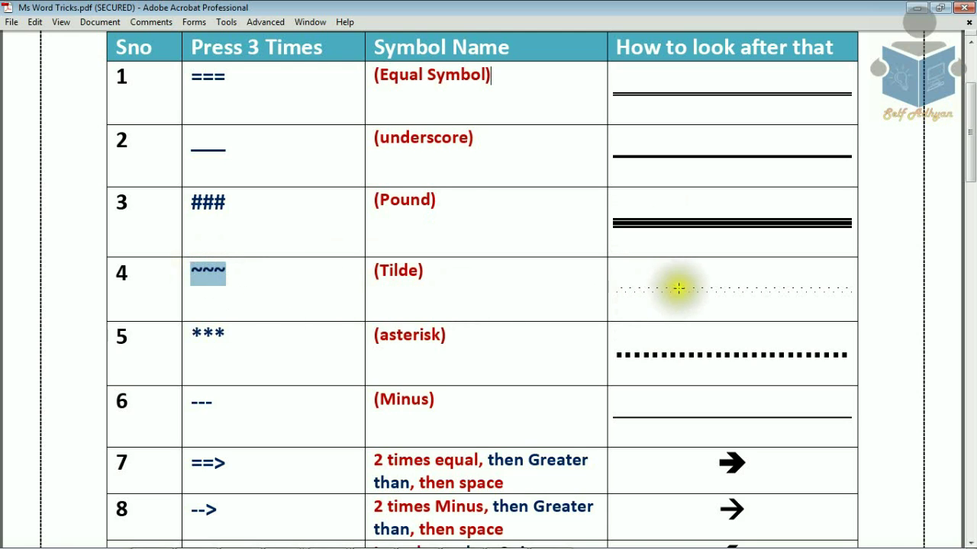
pyautogui.scroll(-3, 752, 286)
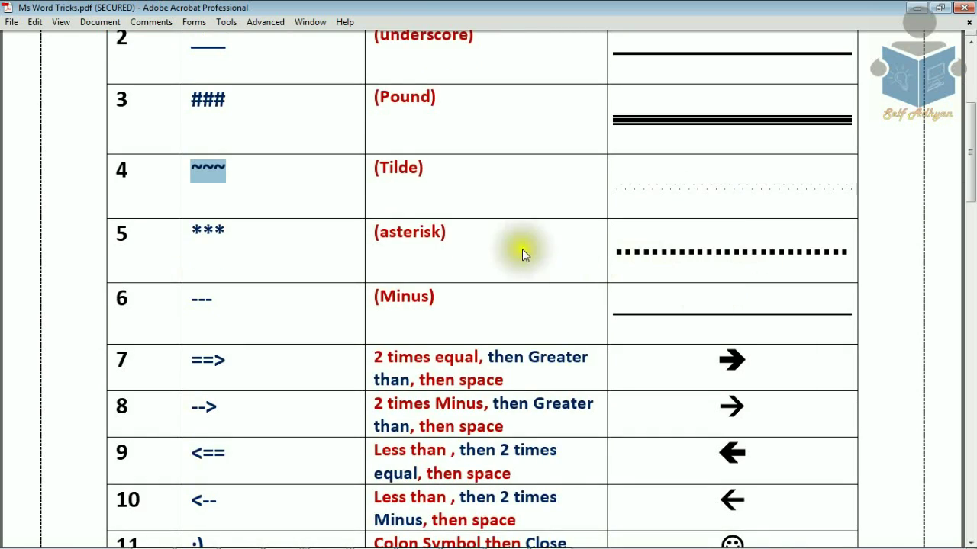
pyautogui.scroll(-2, 465, 244)
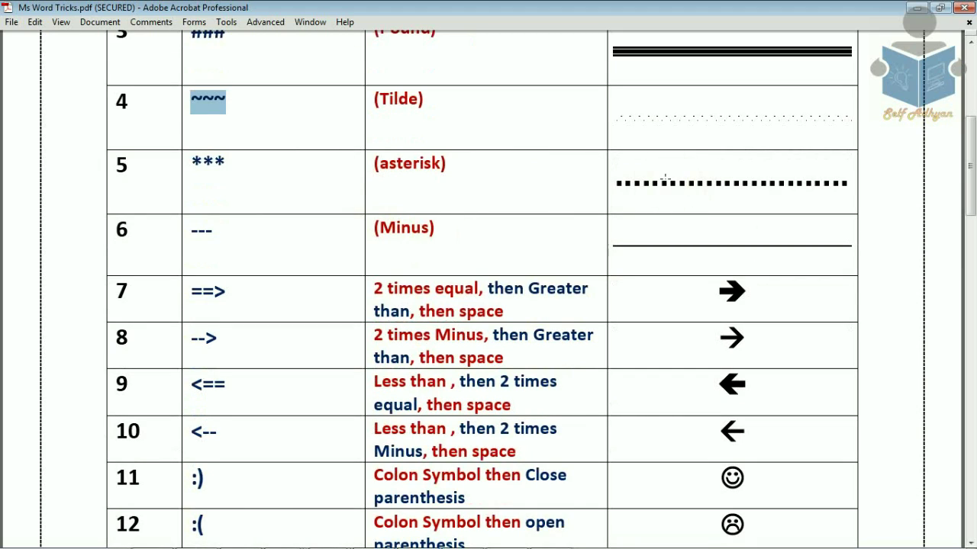
pyautogui.click(203, 231)
pyautogui.doubleClick(203, 231)
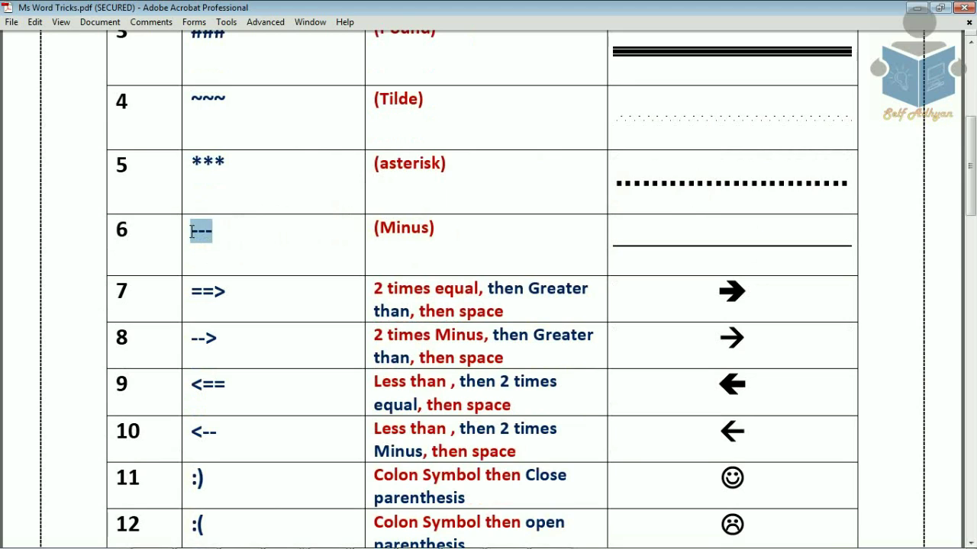
pyautogui.click(321, 235)
# Highlight the arrow shortcuts and their resulting arrows in rows 7 to 9
pyautogui.scroll(-1, 739, 236)
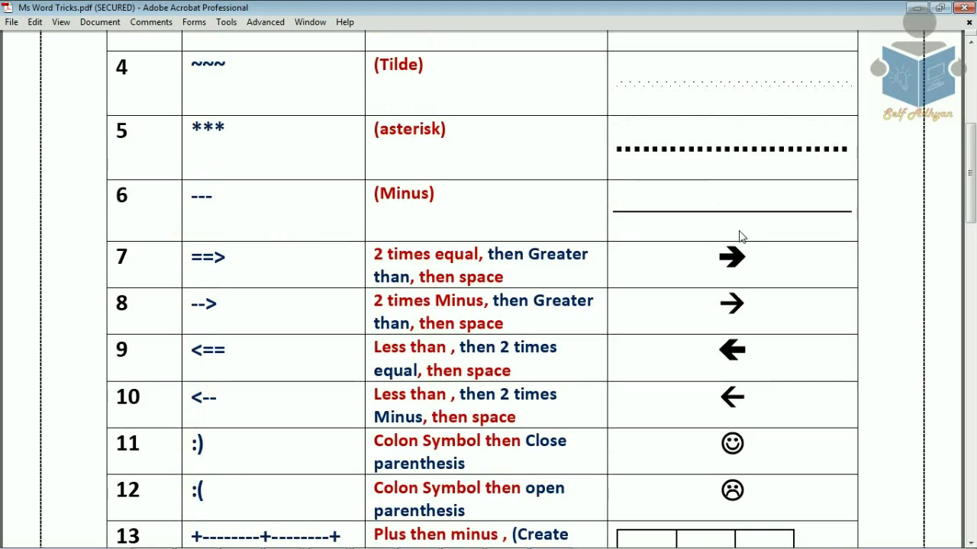
pyautogui.scroll(3, 766, 209)
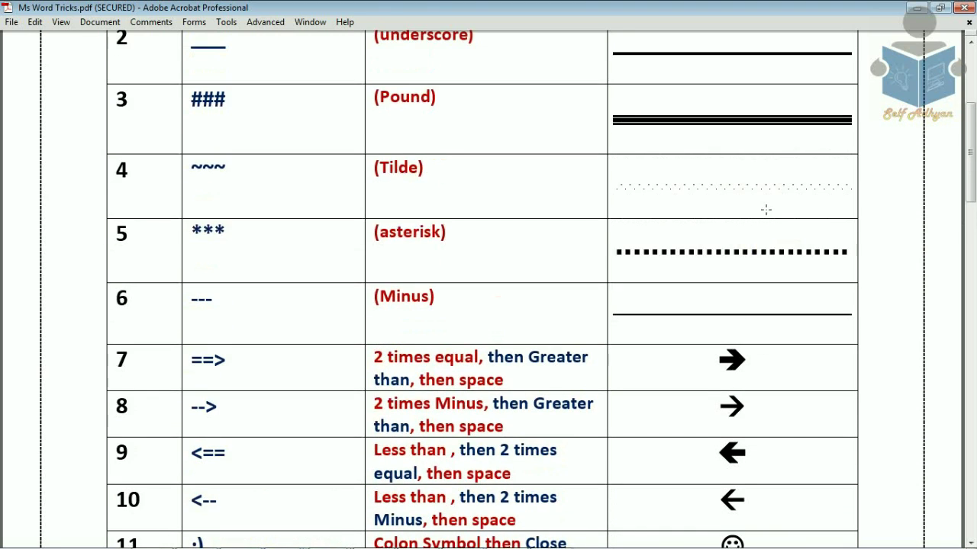
pyautogui.scroll(2, 683, 131)
pyautogui.scroll(-2, 715, 198)
pyautogui.scroll(-2, 385, 317)
pyautogui.scroll(-1, 385, 317)
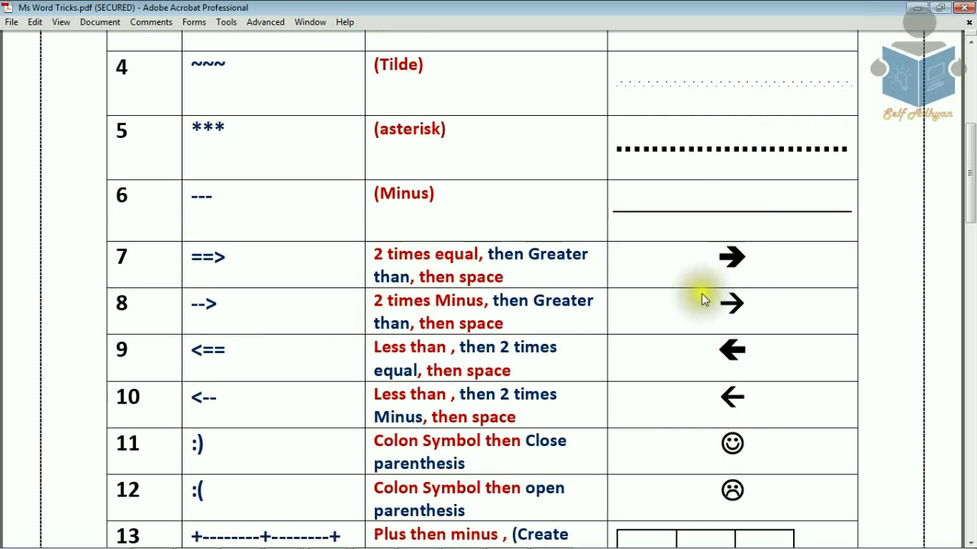
pyautogui.moveTo(710, 257); pyautogui.dragTo(763, 270)
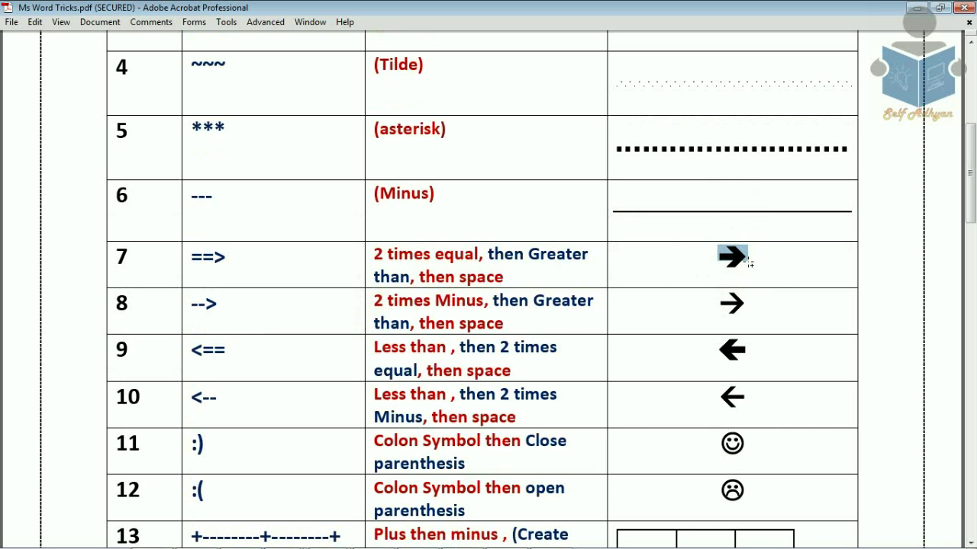
pyautogui.scroll(-1, 295, 321)
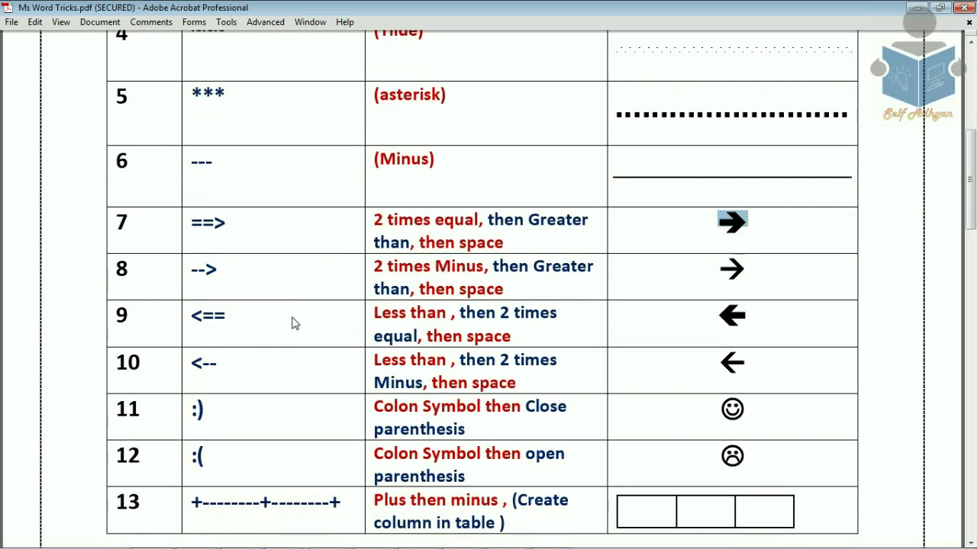
pyautogui.moveTo(193, 268); pyautogui.dragTo(213, 272)
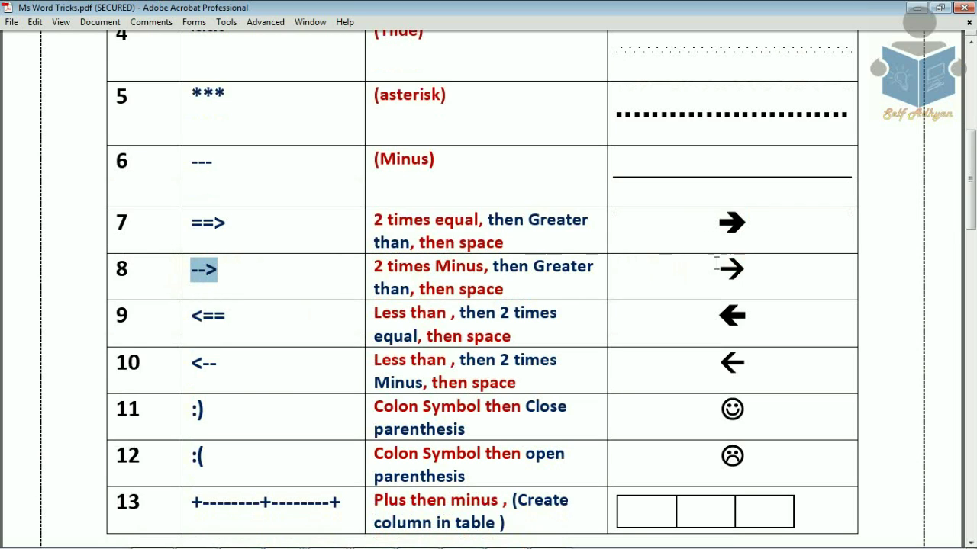
pyautogui.moveTo(717, 263); pyautogui.dragTo(759, 276)
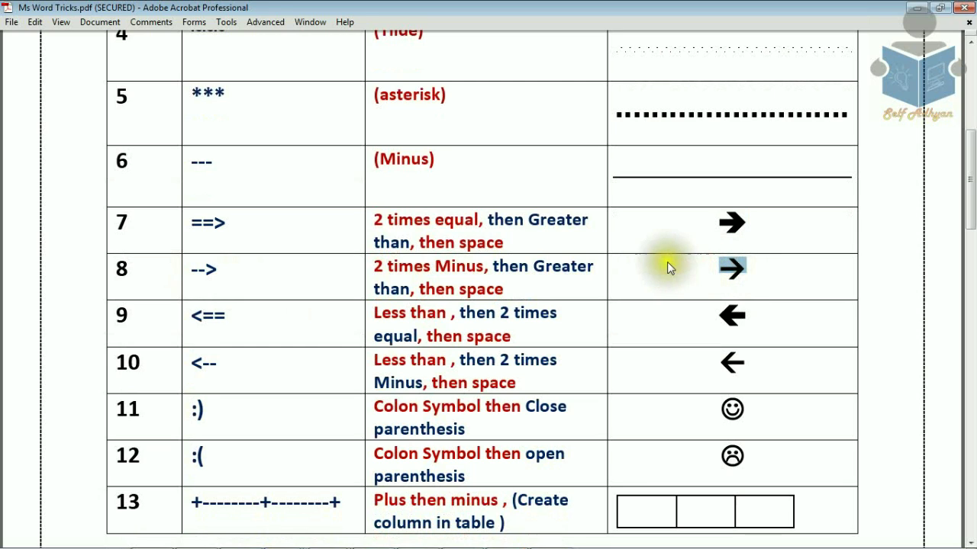
pyautogui.moveTo(191, 317); pyautogui.dragTo(228, 320)
pyautogui.click(238, 331)
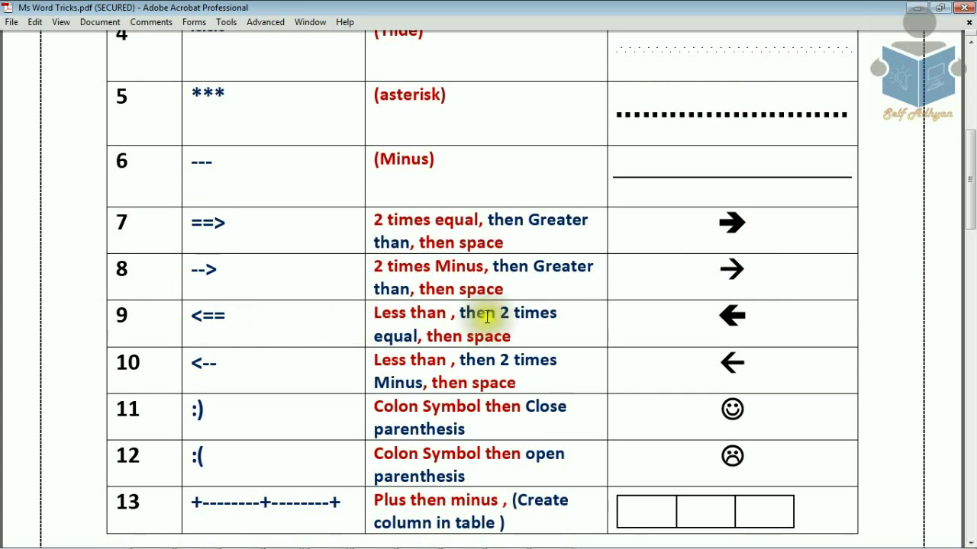
pyautogui.moveTo(747, 323); pyautogui.dragTo(613, 330)
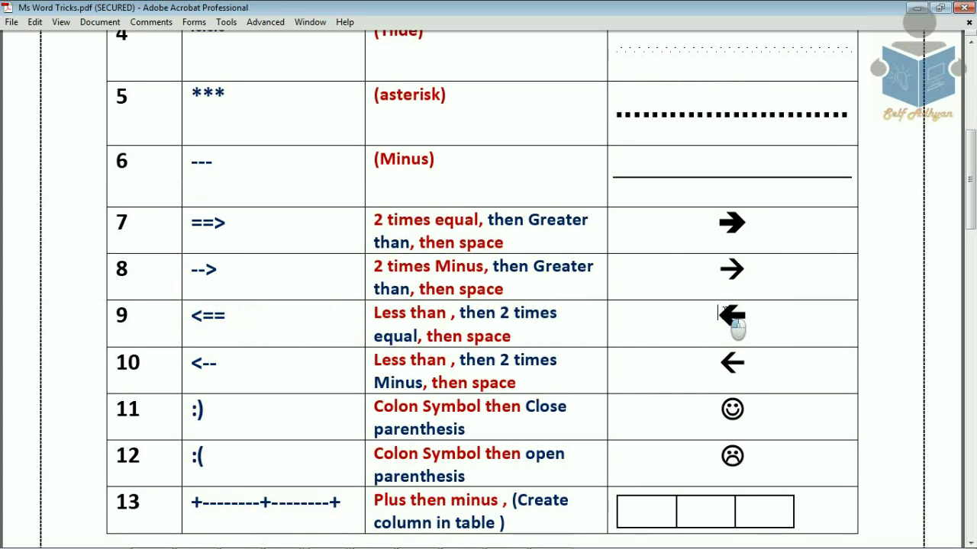
pyautogui.scroll(-3, 603, 326)
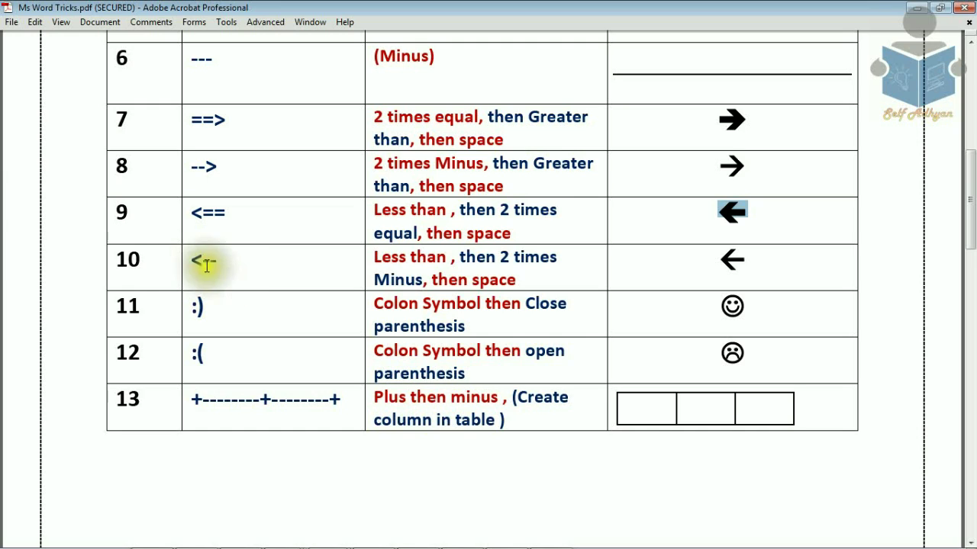
# Highlight the :) and :( shortcuts with their faces, and row 13's plus-and-minus shortcut
pyautogui.doubleClick(194, 307)
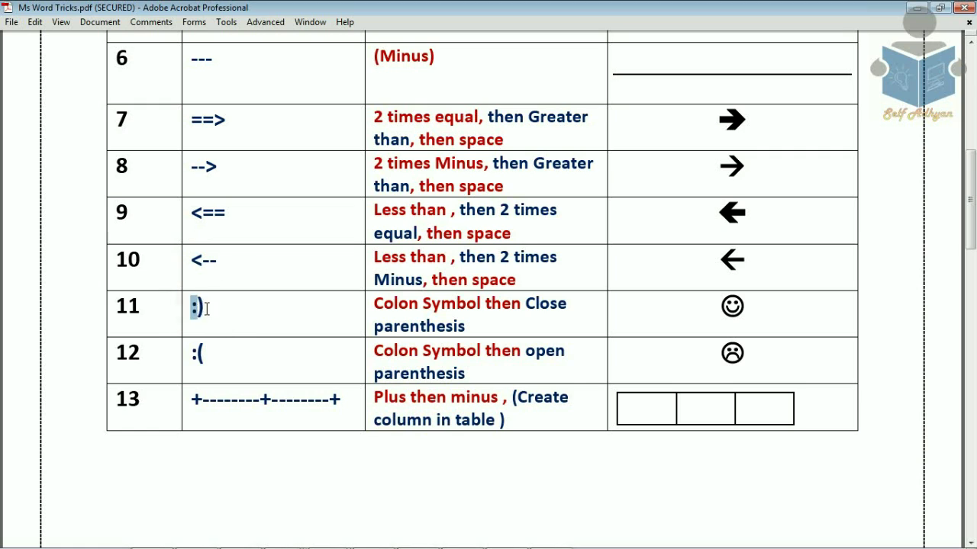
pyautogui.moveTo(200, 308); pyautogui.dragTo(207, 307)
pyautogui.moveTo(725, 313); pyautogui.dragTo(743, 306)
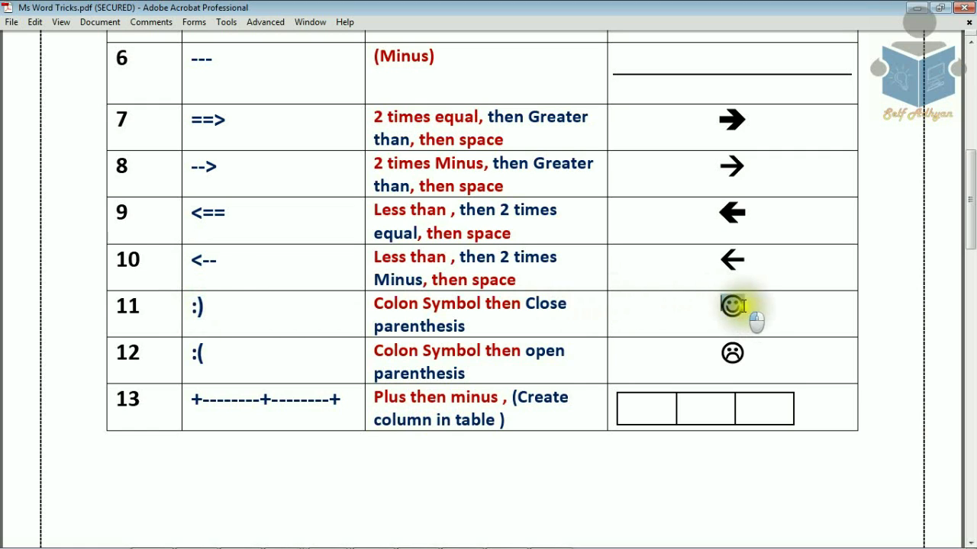
pyautogui.scroll(-2, 669, 301)
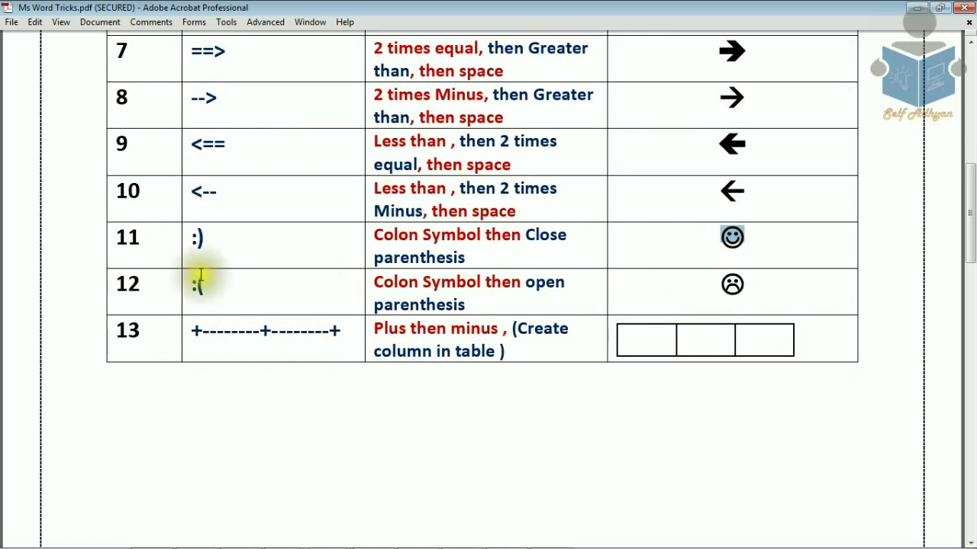
pyautogui.moveTo(197, 284); pyautogui.dragTo(211, 298)
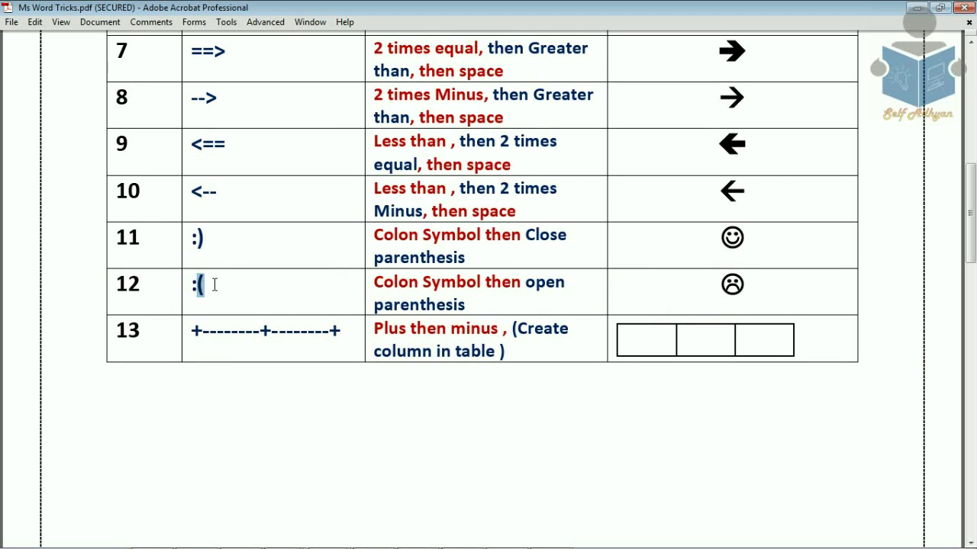
pyautogui.moveTo(721, 284); pyautogui.dragTo(742, 287)
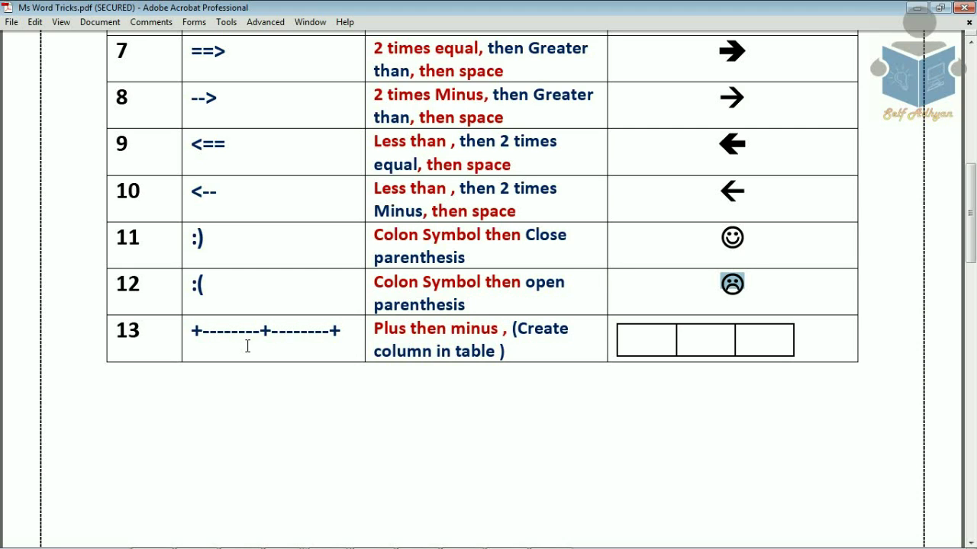
pyautogui.moveTo(202, 331); pyautogui.dragTo(342, 331)
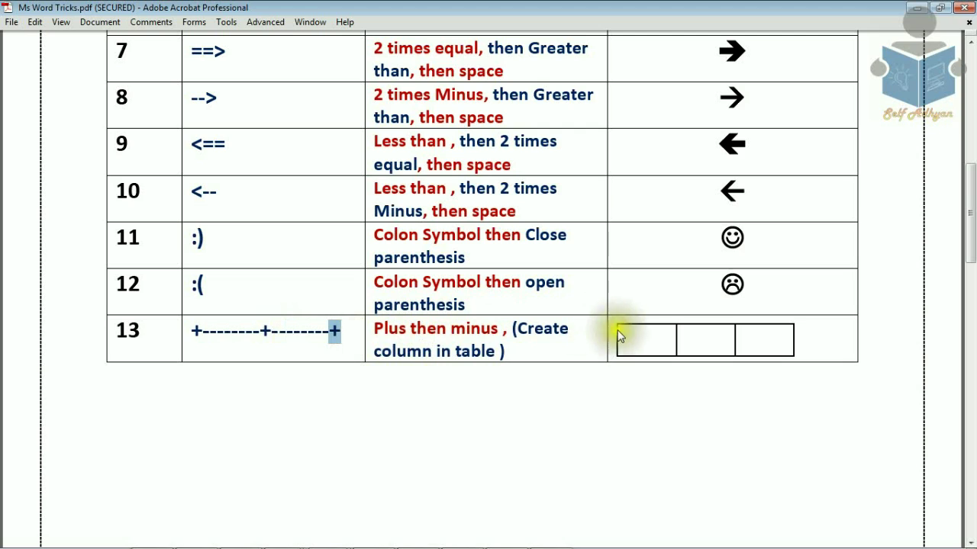
pyautogui.click(658, 334)
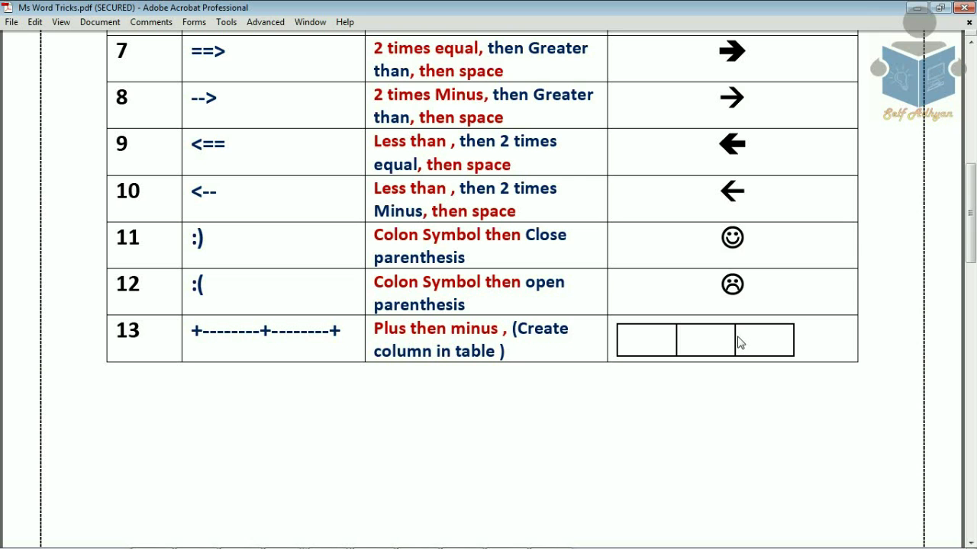
# Scroll to the OTHER USEFUL TRICKS page and highlight trick 14's description and row 15's Randomly selection Area
pyautogui.scroll(-5, 732, 342)
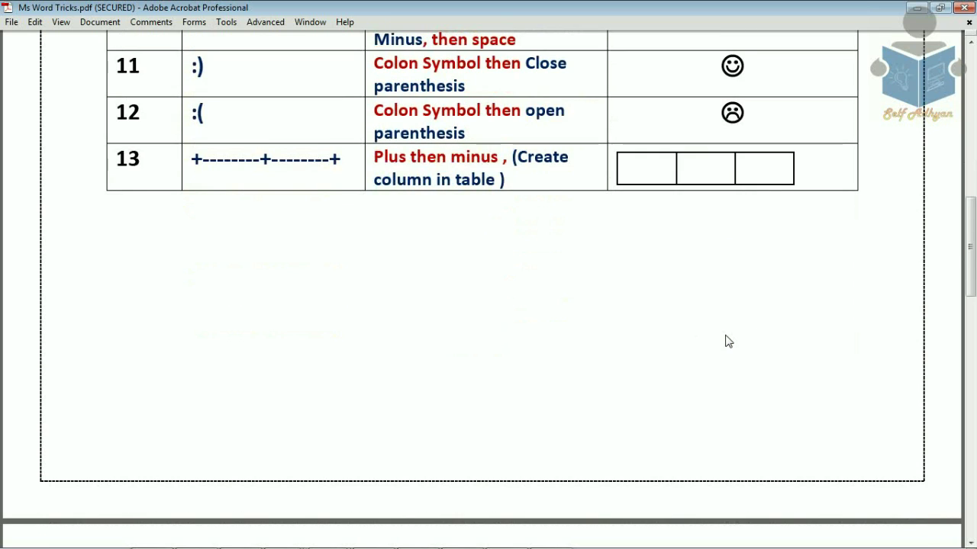
pyautogui.scroll(6, 729, 342)
pyautogui.scroll(3, 729, 341)
pyautogui.scroll(3, 729, 342)
pyautogui.scroll(-2, 729, 342)
pyautogui.scroll(-4, 729, 342)
pyautogui.scroll(-5, 726, 340)
pyautogui.scroll(-6, 728, 342)
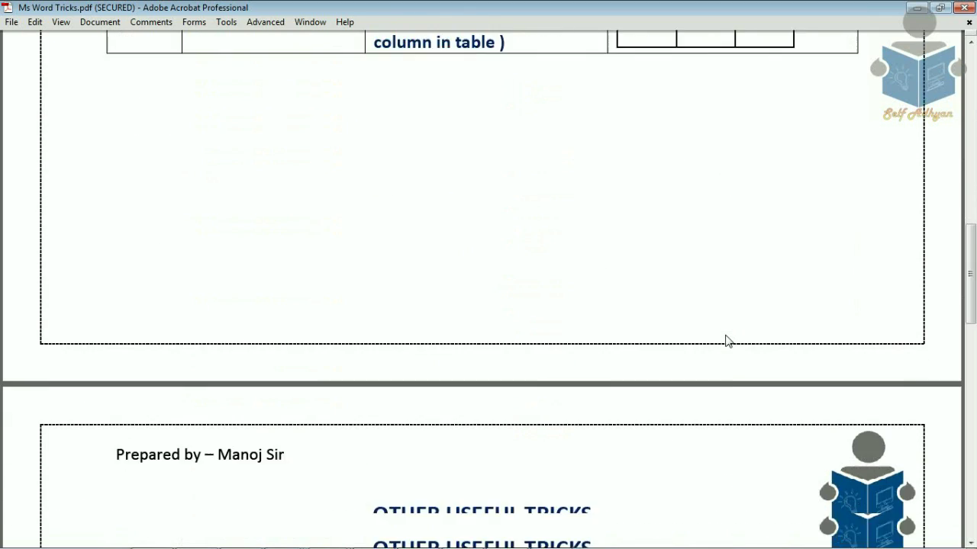
pyautogui.scroll(-3, 727, 340)
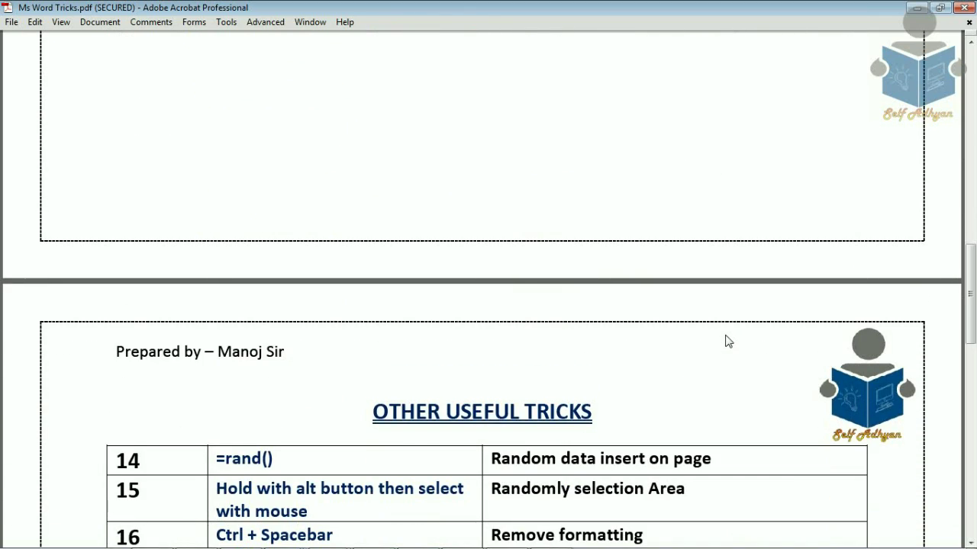
pyautogui.scroll(-3, 727, 342)
pyautogui.scroll(-3, 728, 342)
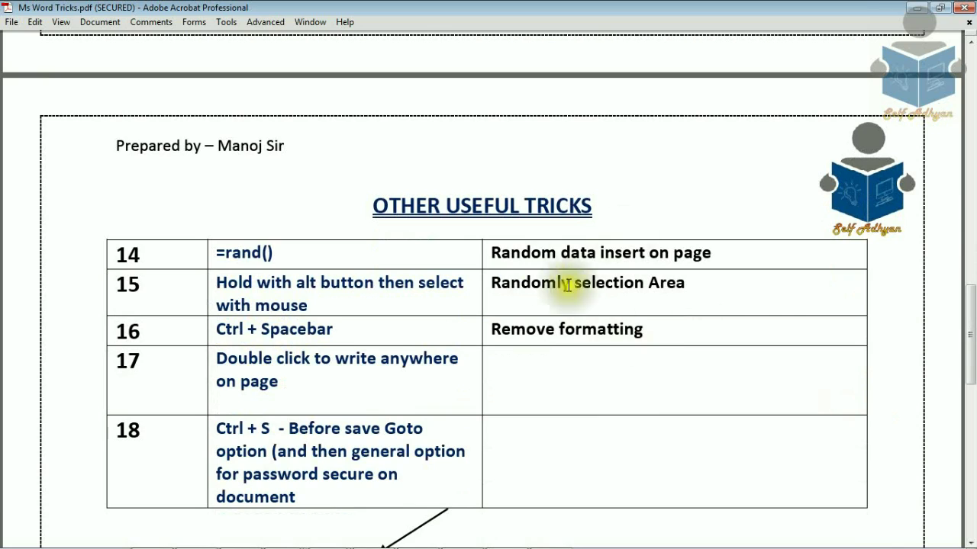
pyautogui.moveTo(492, 252); pyautogui.dragTo(698, 261)
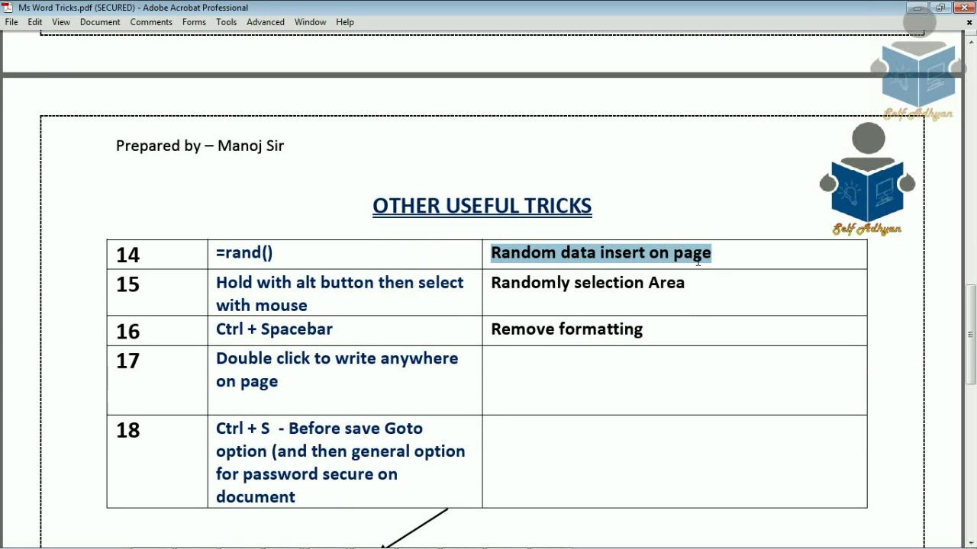
pyautogui.click(328, 301)
pyautogui.moveTo(313, 294); pyautogui.dragTo(228, 282)
pyautogui.click(377, 298)
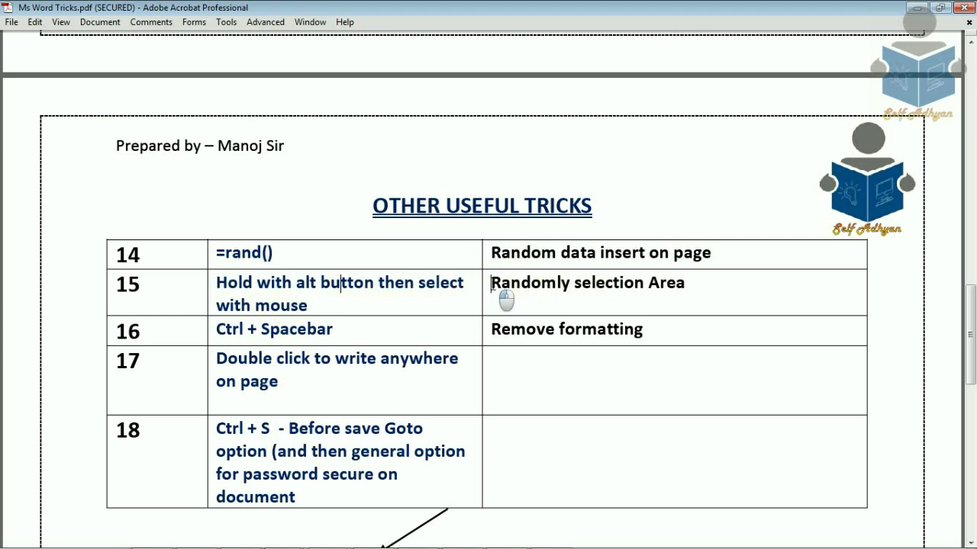
pyautogui.moveTo(492, 284); pyautogui.dragTo(675, 292)
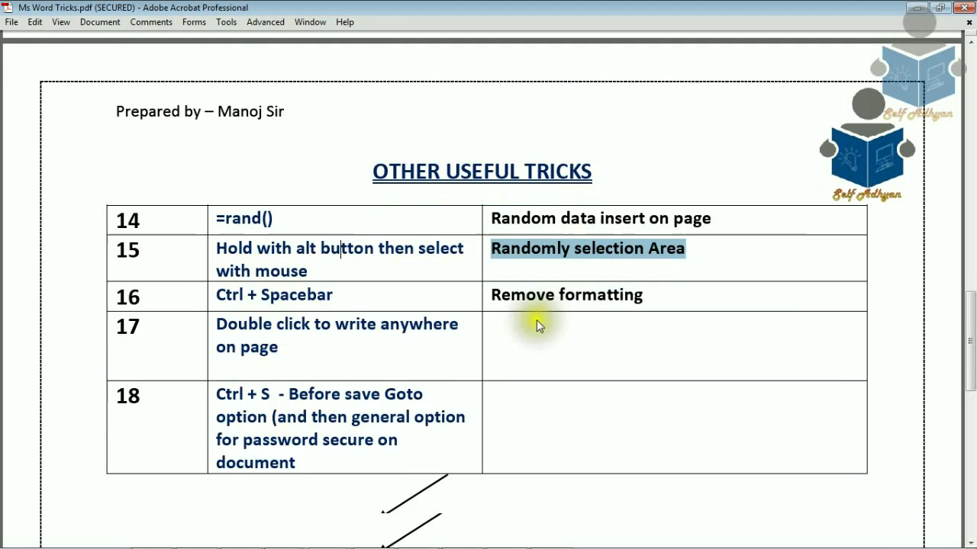
# Highlight row 16's Ctrl + Spacebar and Remove formatting and trick 17's double-click tip, then scroll to trick 18
pyautogui.scroll(-2, 536, 321)
pyautogui.click(214, 256)
pyautogui.moveTo(214, 257); pyautogui.dragTo(335, 262)
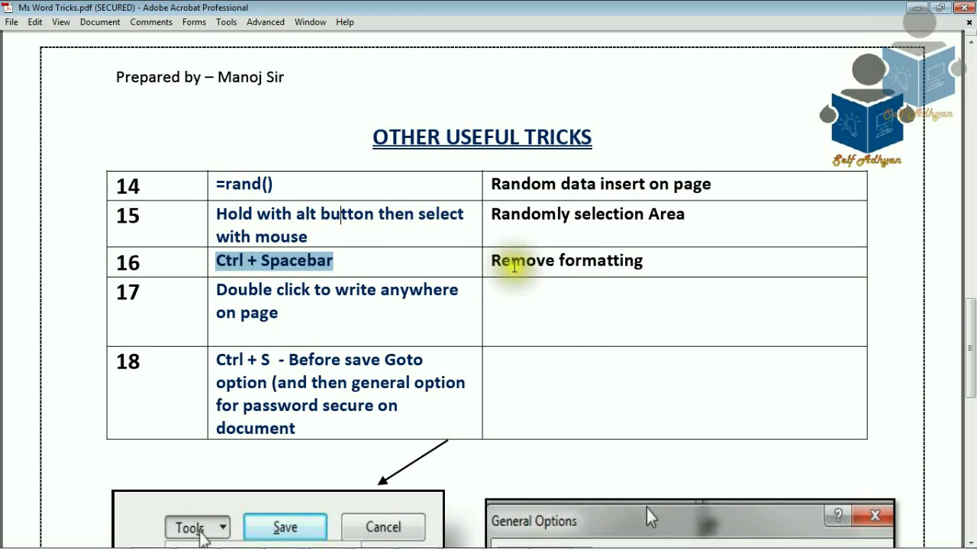
pyautogui.moveTo(492, 261); pyautogui.dragTo(652, 276)
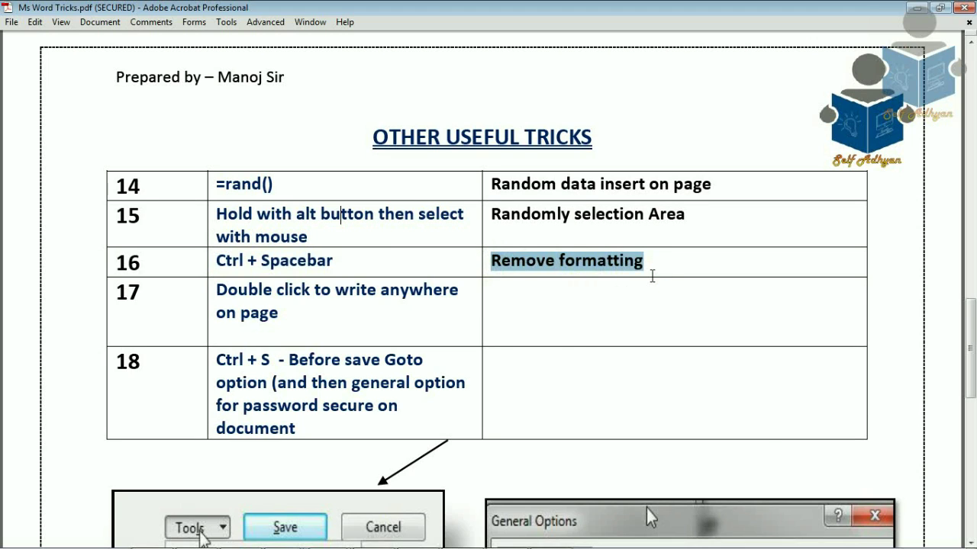
pyautogui.moveTo(280, 319)
pyautogui.mouseDown()
pyautogui.moveTo(212, 302)
pyautogui.moveTo(208, 291)
pyautogui.mouseUp()
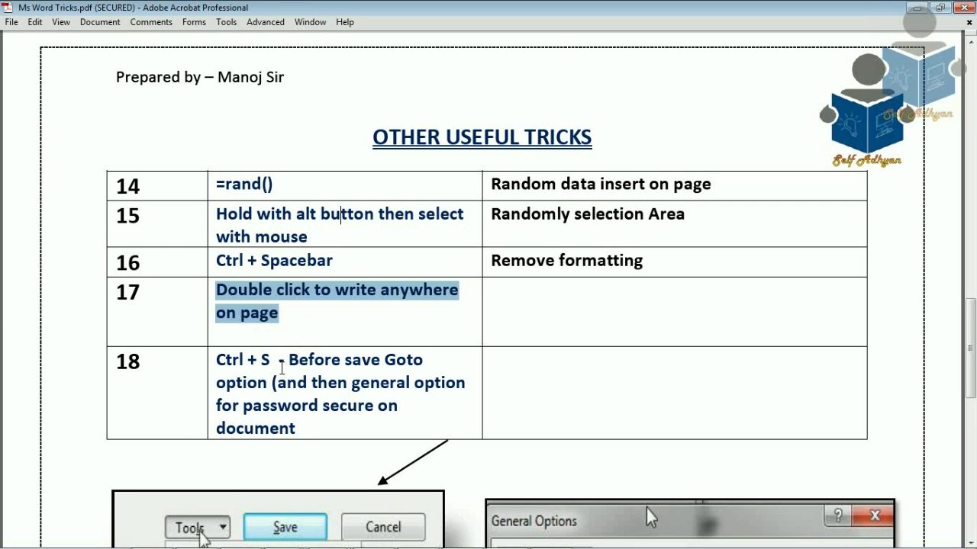
pyautogui.scroll(-1, 284, 367)
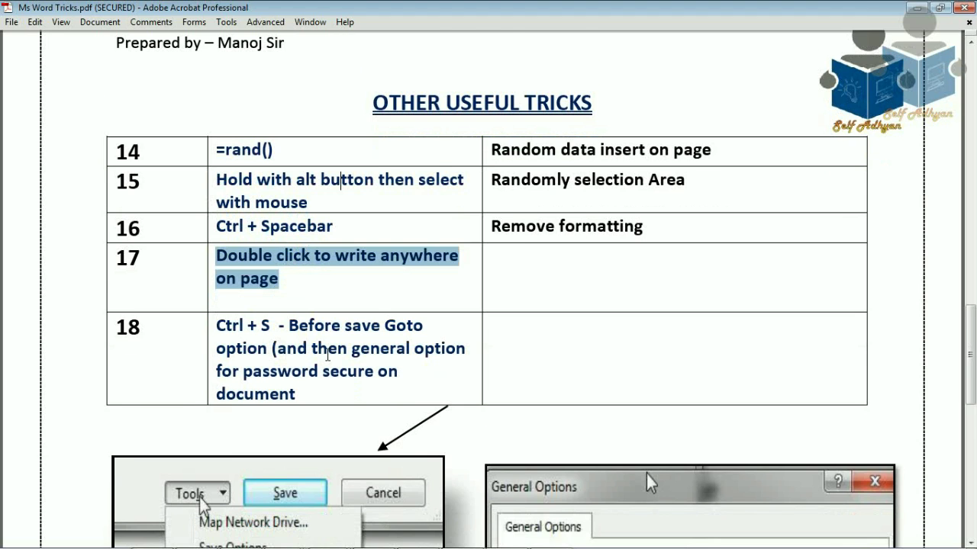
pyautogui.scroll(-3, 328, 356)
pyautogui.scroll(-1, 336, 351)
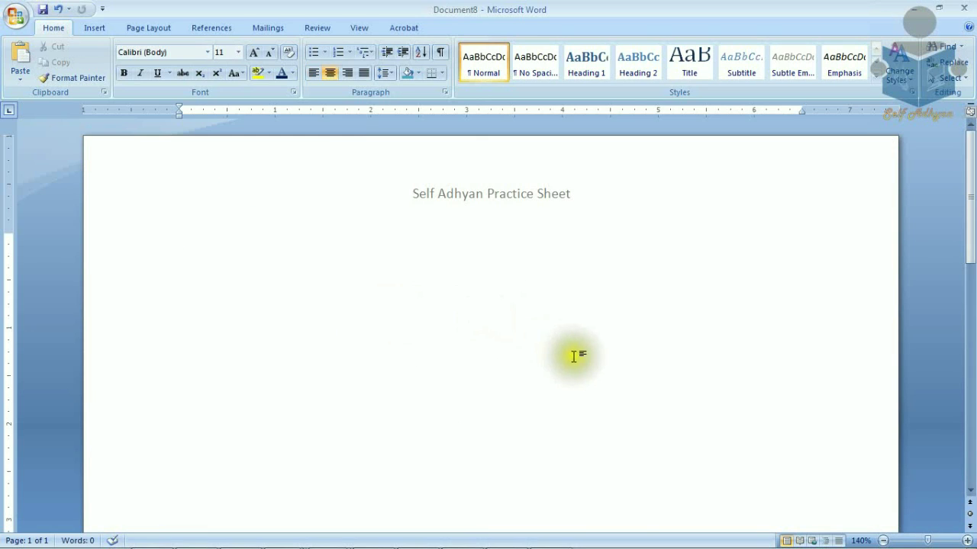
# Demonstrate click-and-type at several spots, then type ### on the line below the title
pyautogui.doubleClick(244, 381)
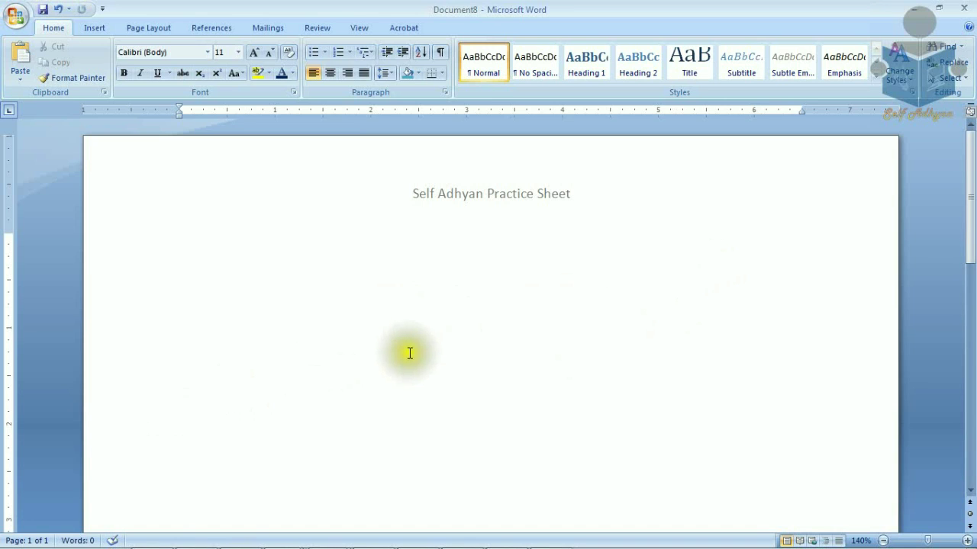
pyautogui.doubleClick(456, 333)
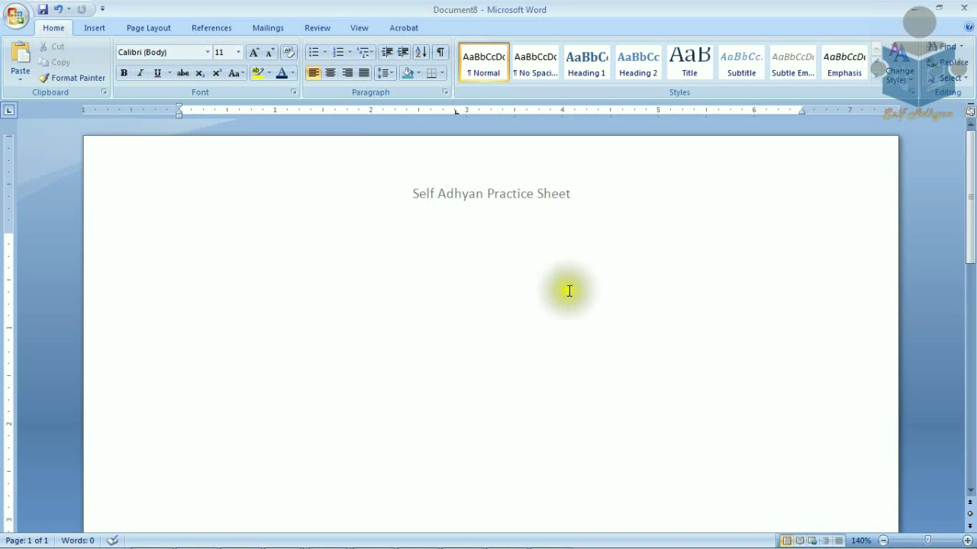
pyautogui.doubleClick(605, 276)
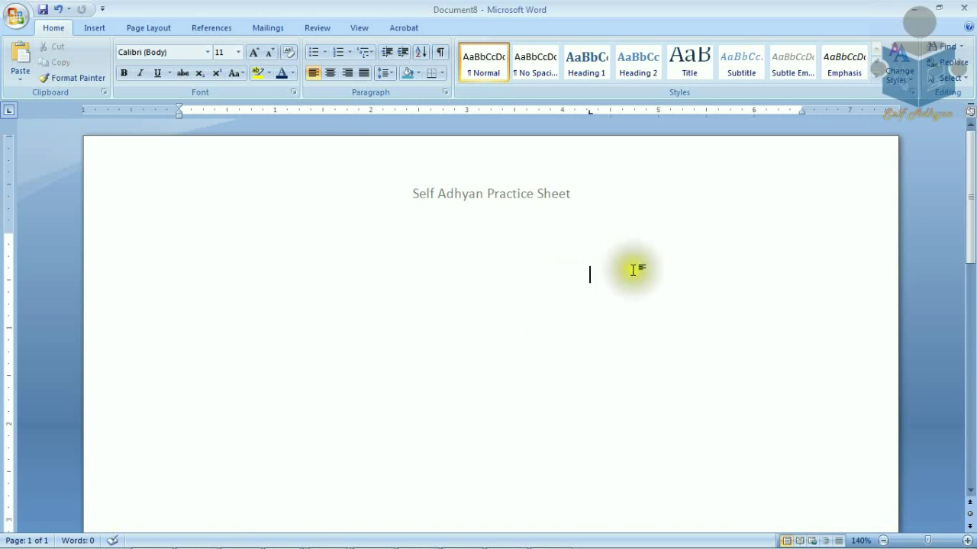
pyautogui.doubleClick(660, 291)
pyautogui.click(447, 309)
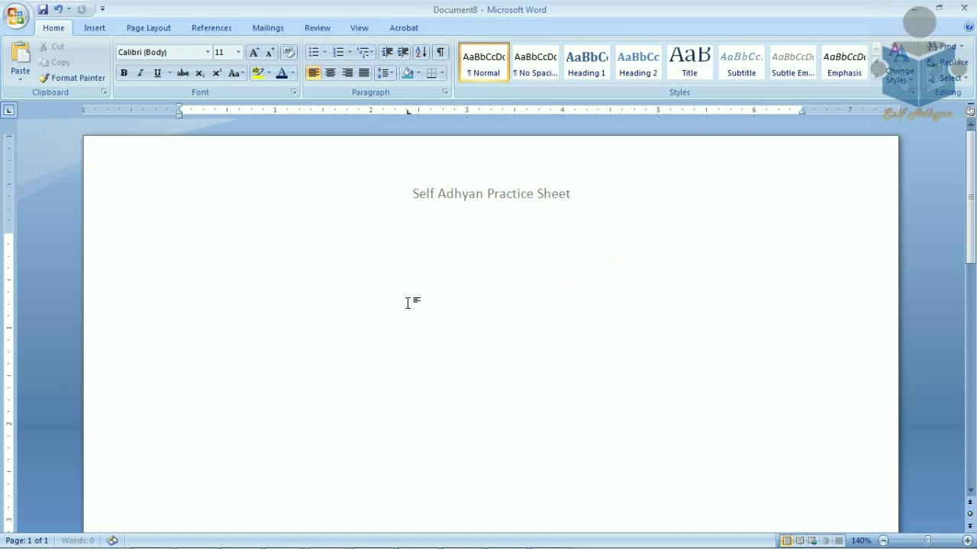
pyautogui.click(289, 283)
pyautogui.write('###')
# Turn ### into a triple-line border and *** into a dotted border, leaving the cursor below
pyautogui.press('Return')
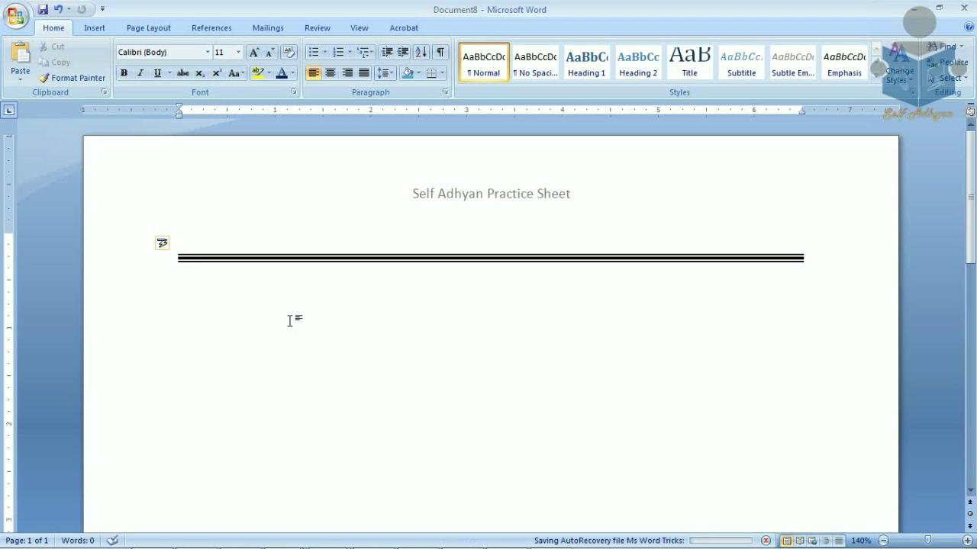
pyautogui.write('*')
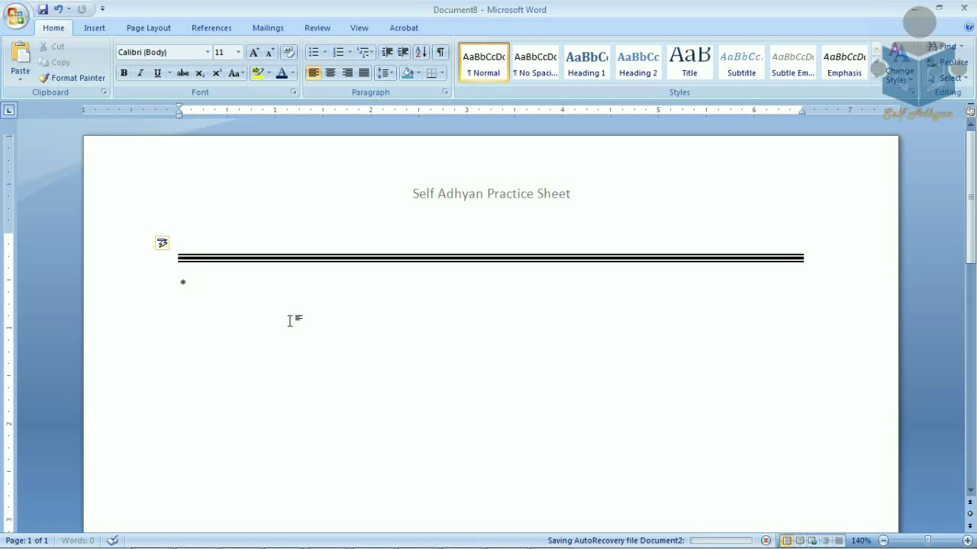
pyautogui.write('**')
pyautogui.press('Return')
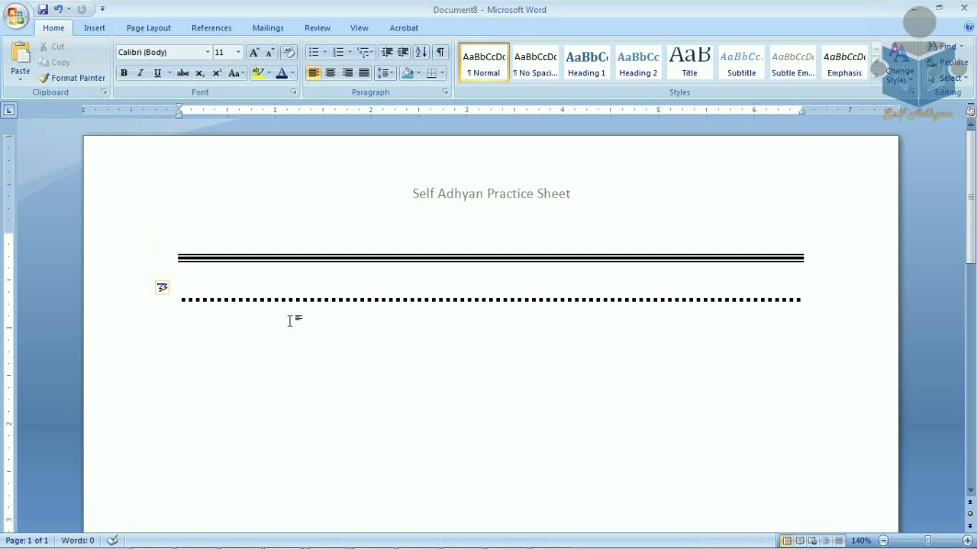
pyautogui.click(269, 328)
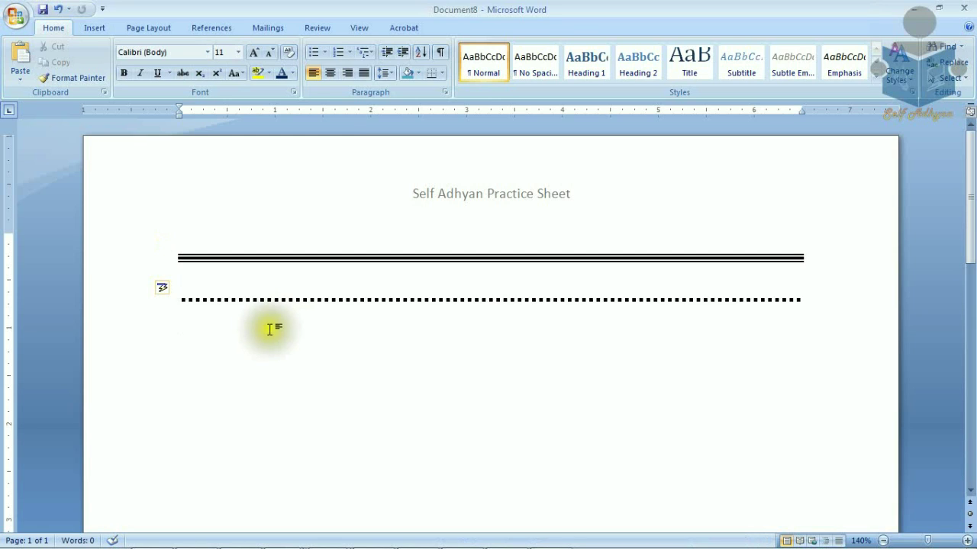
pyautogui.click(266, 317)
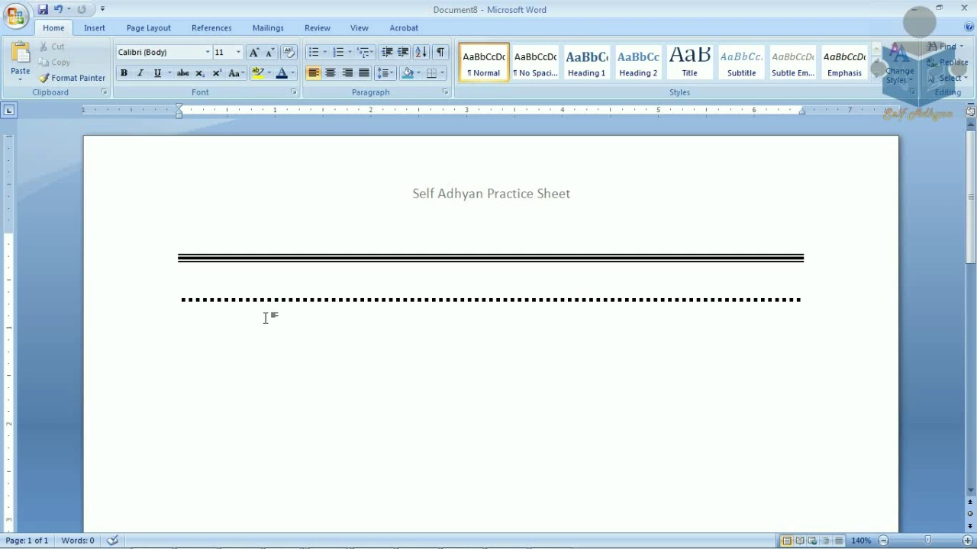
# Save the document as Doc8 with a password to open set in General Options
pyautogui.click(43, 9)
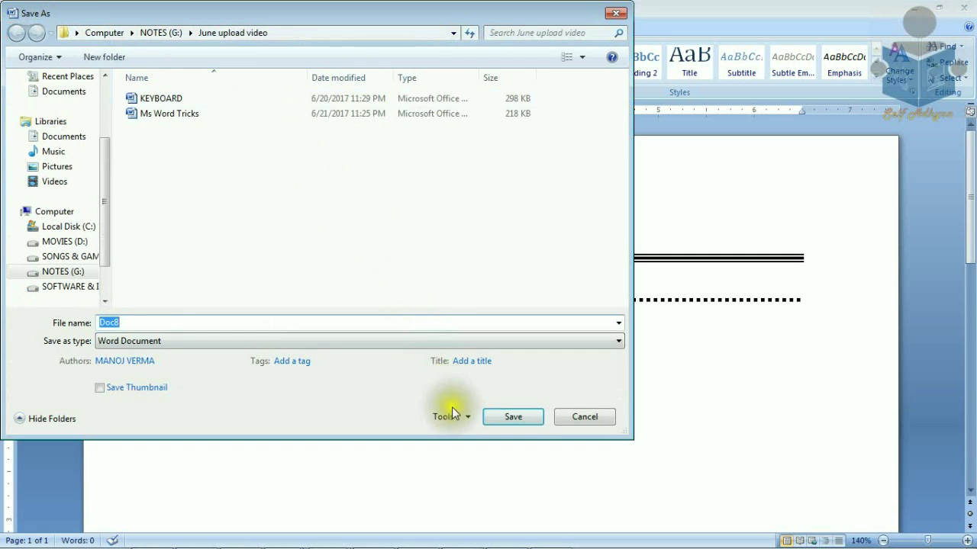
pyautogui.click(453, 414)
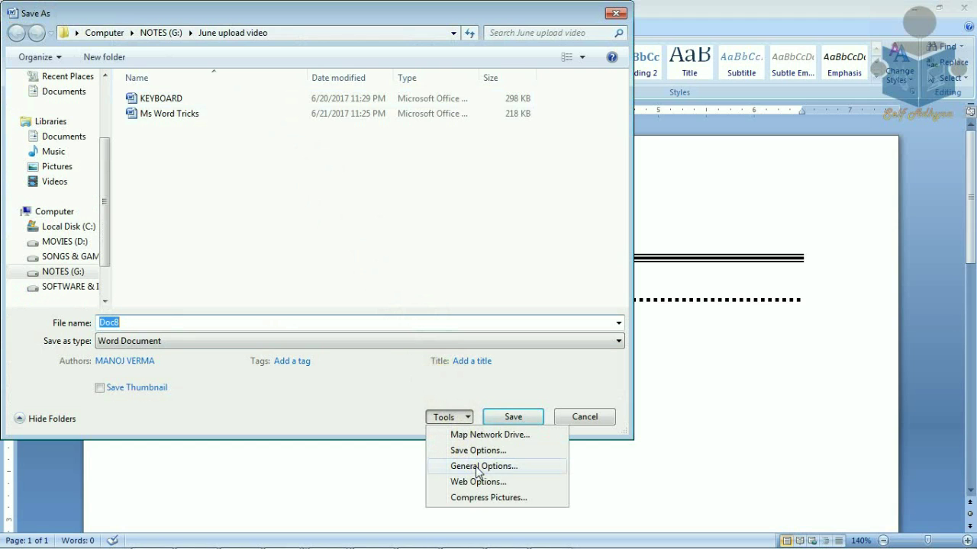
pyautogui.click(478, 466)
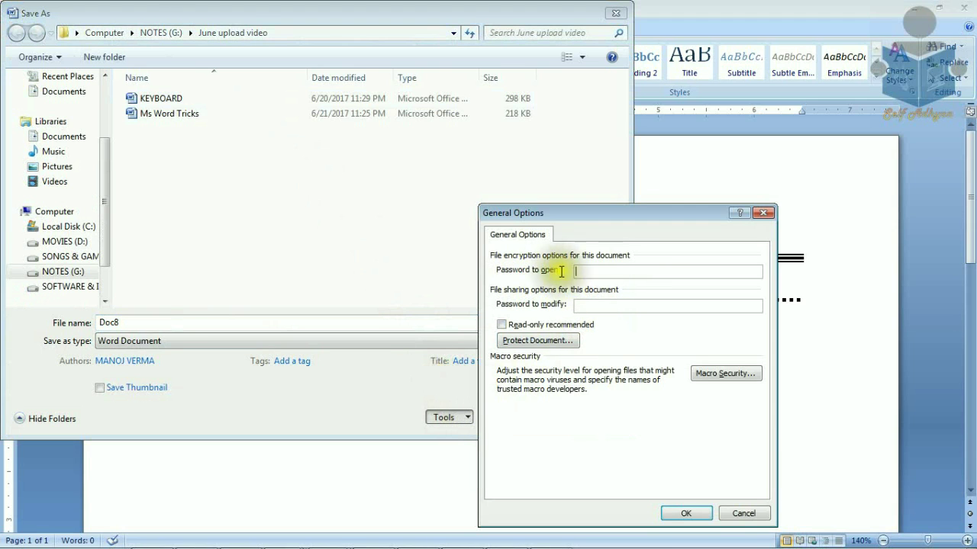
pyautogui.click(686, 513)
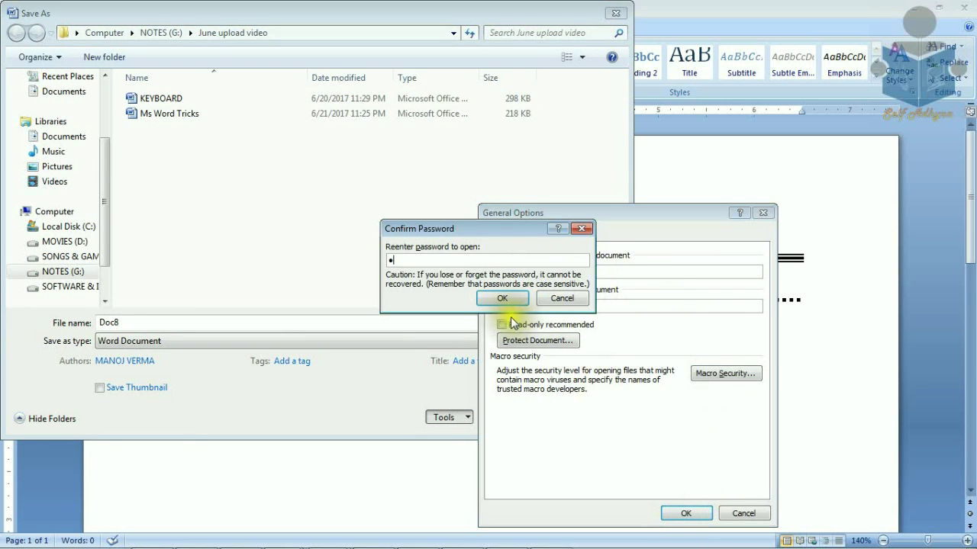
pyautogui.click(502, 300)
pyautogui.press('Return')
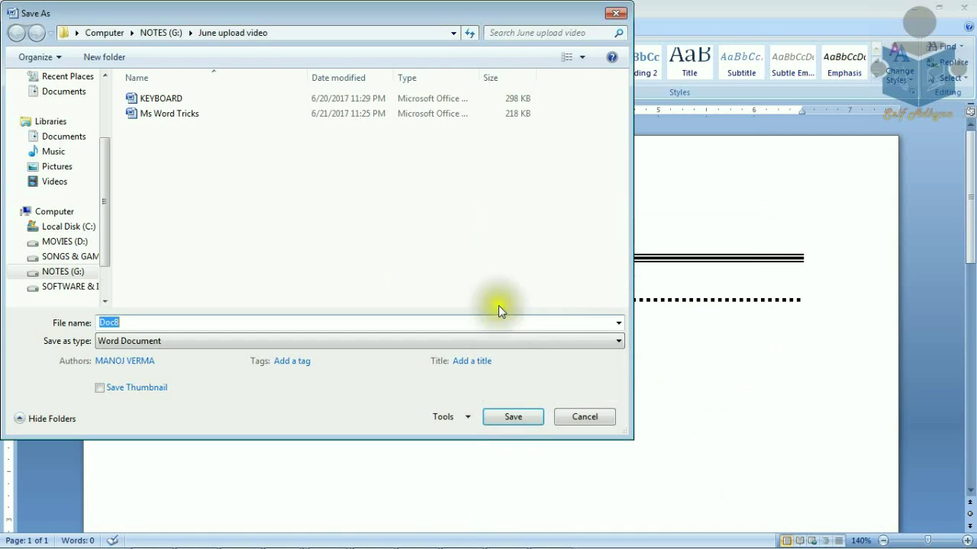
pyautogui.click(514, 418)
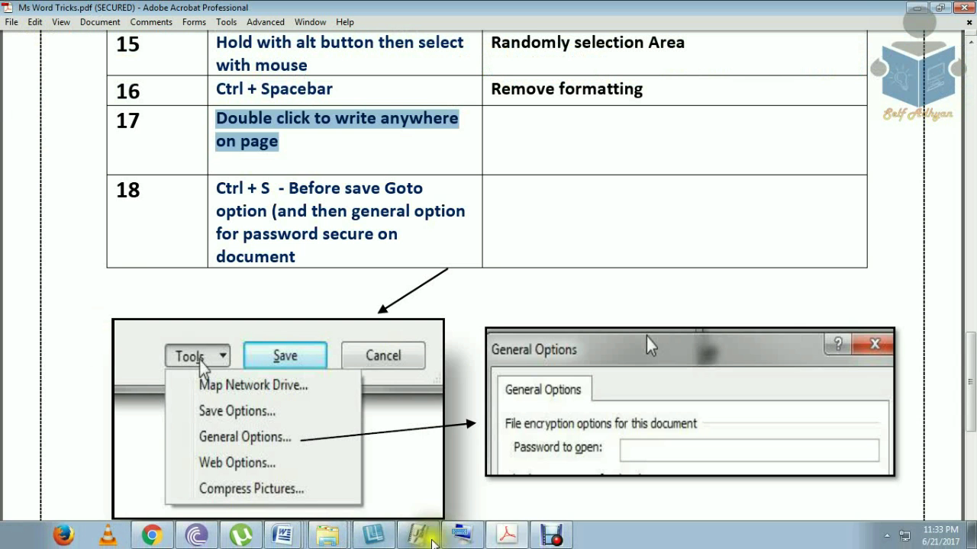
# Switch from Acrobat back to Microsoft Word using its taskbar icon
pyautogui.click(298, 534)
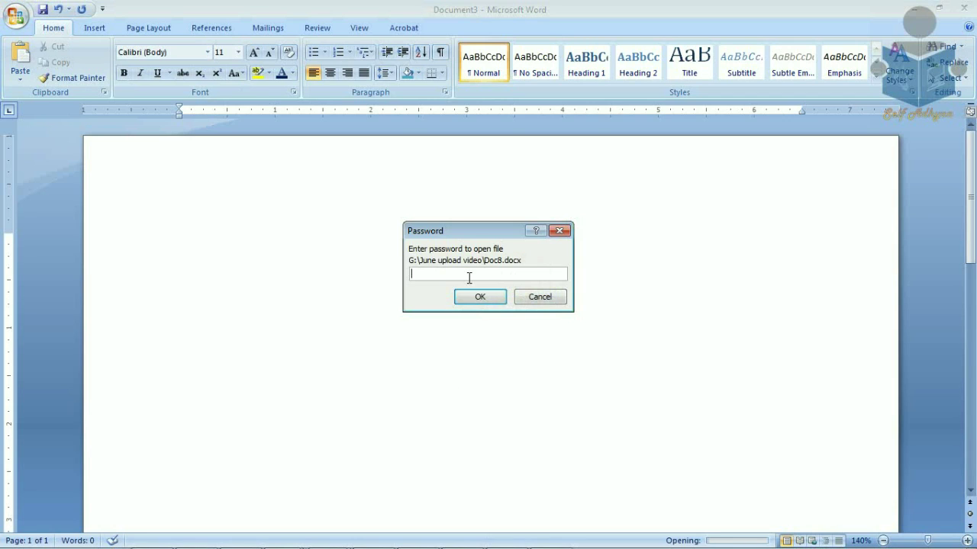
# Enter the password to open Doc8, then type :) below the dotted line to make a smiley
pyautogui.press('Return')
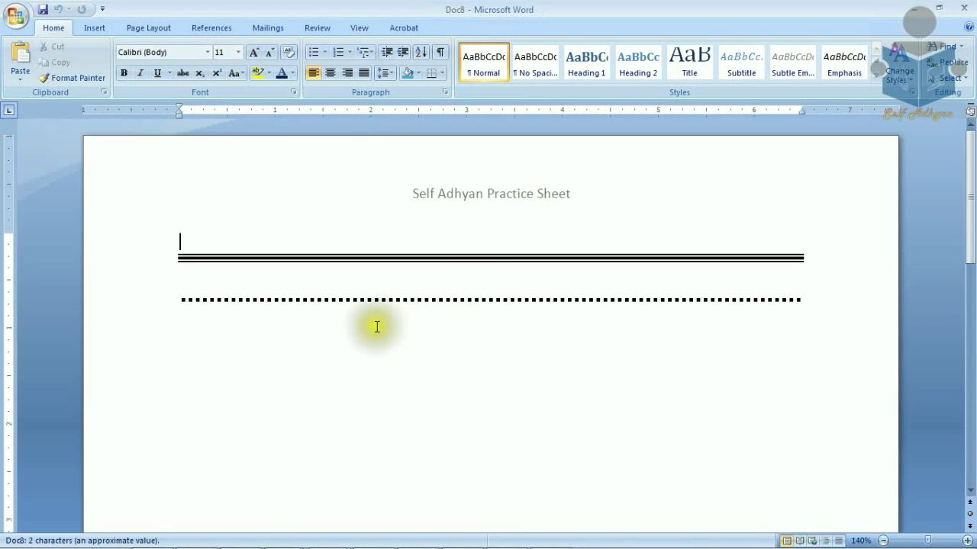
pyautogui.click(260, 361)
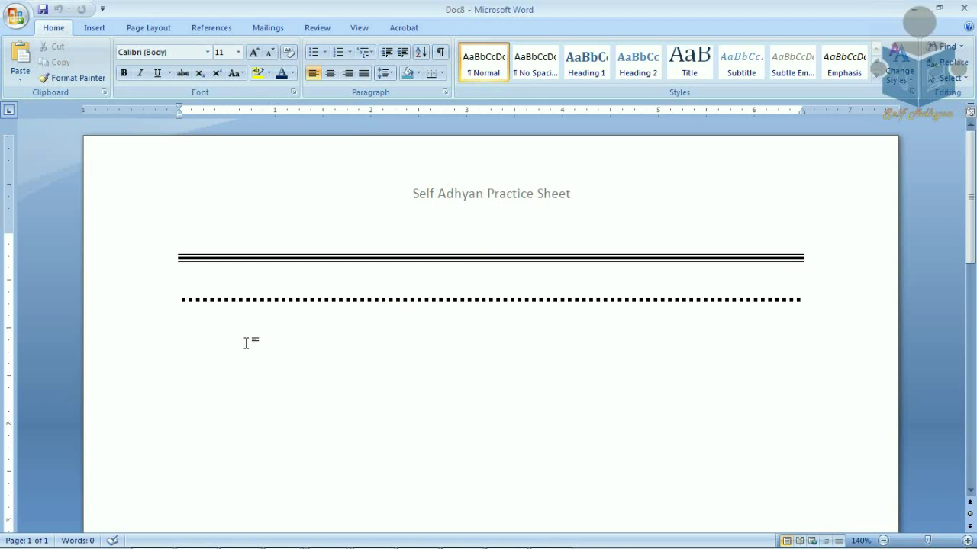
pyautogui.write(':')
pyautogui.write(')')
pyautogui.press('Return')
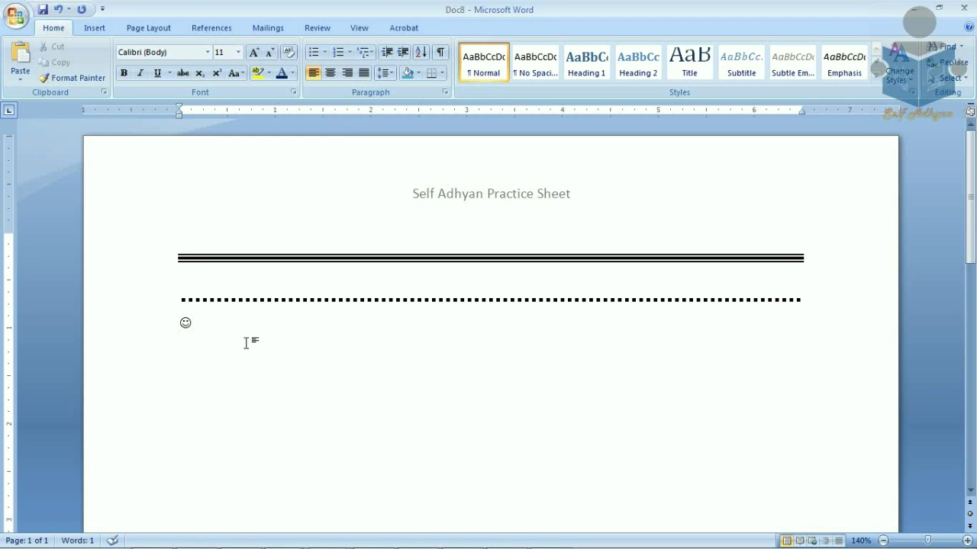